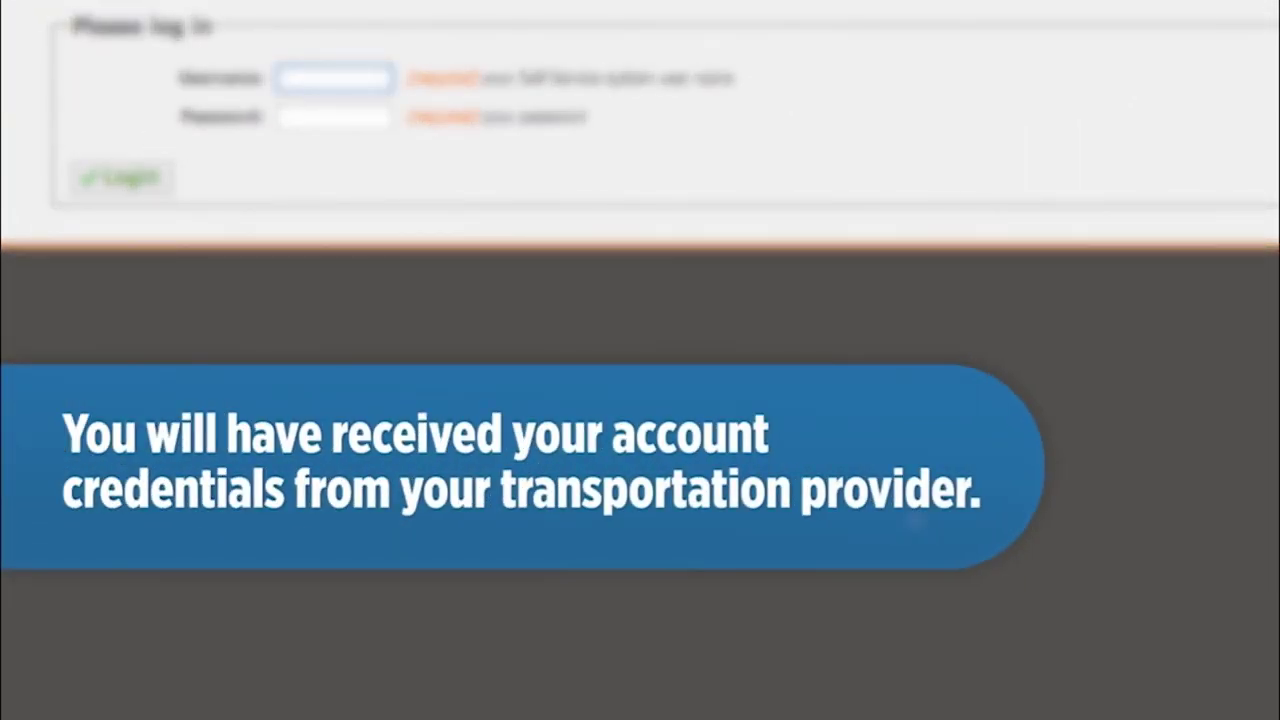
- Log in by entering the account username and password
text(user)
key(Tab)
text(password)
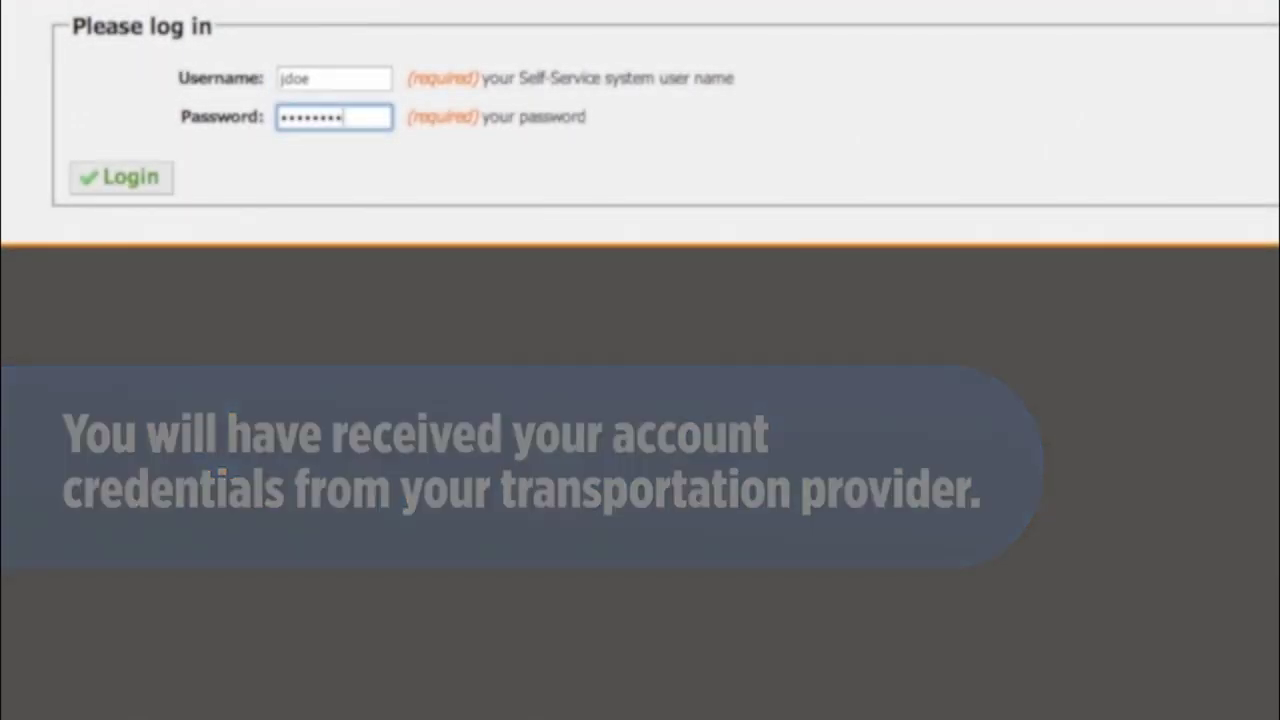
key(Return)
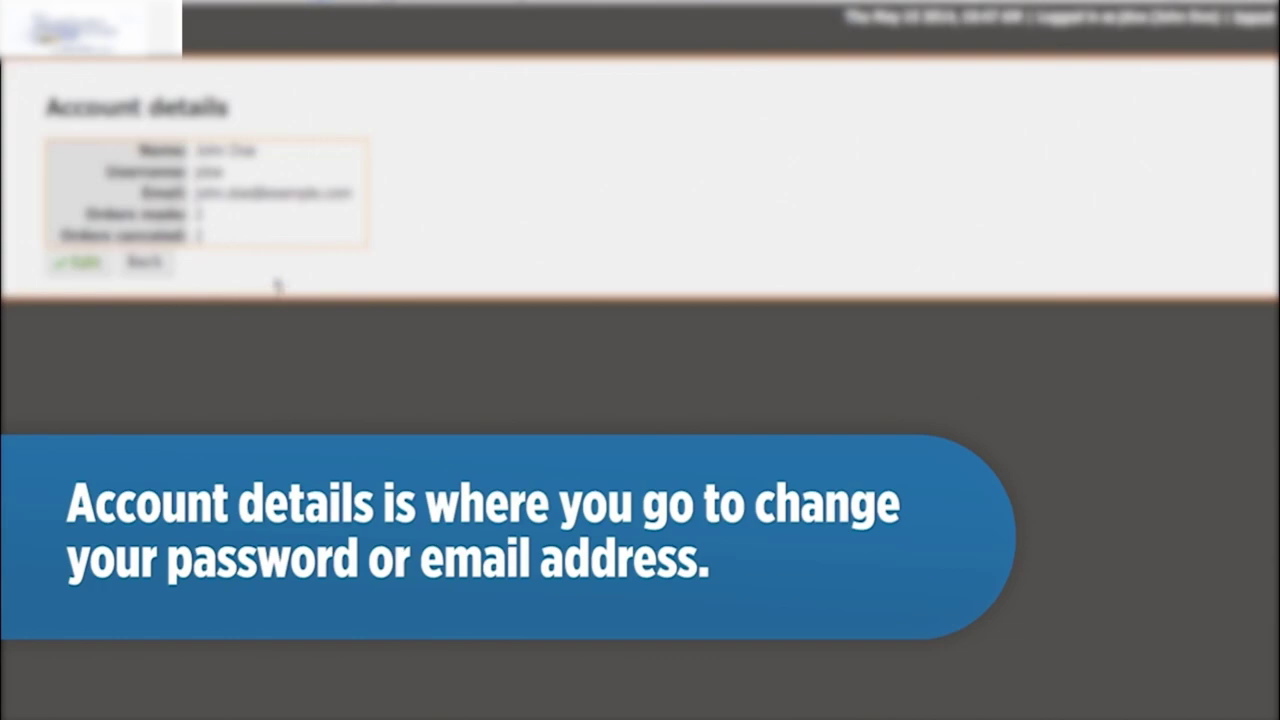
click(158, 268)
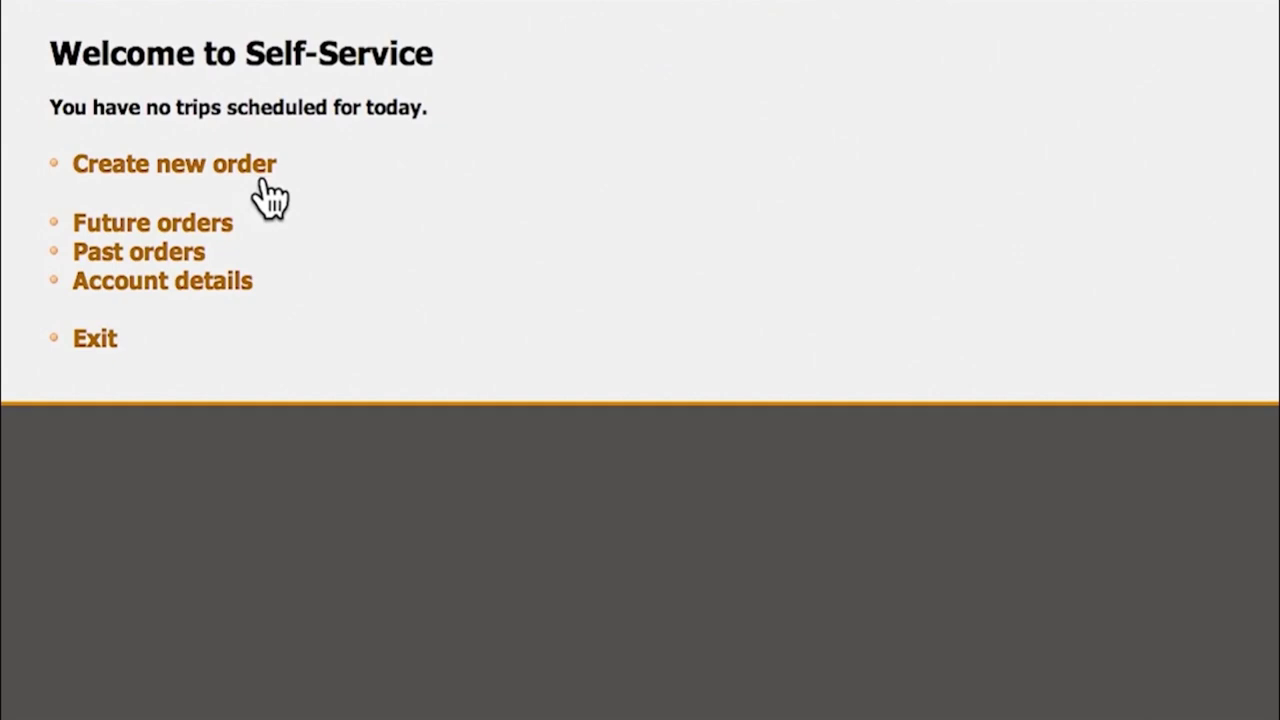
- Create an order from Home with note 'pick up at side door' to DCI Dialysis Center
click(266, 184)
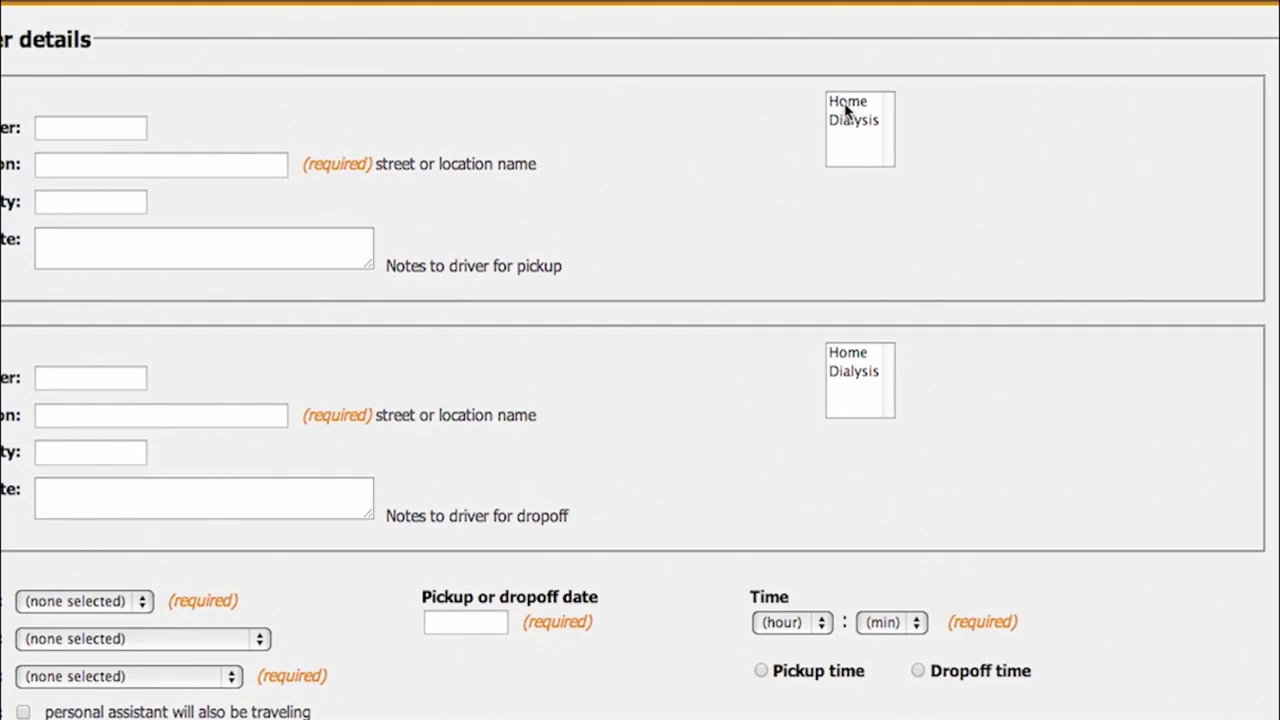
click(846, 104)
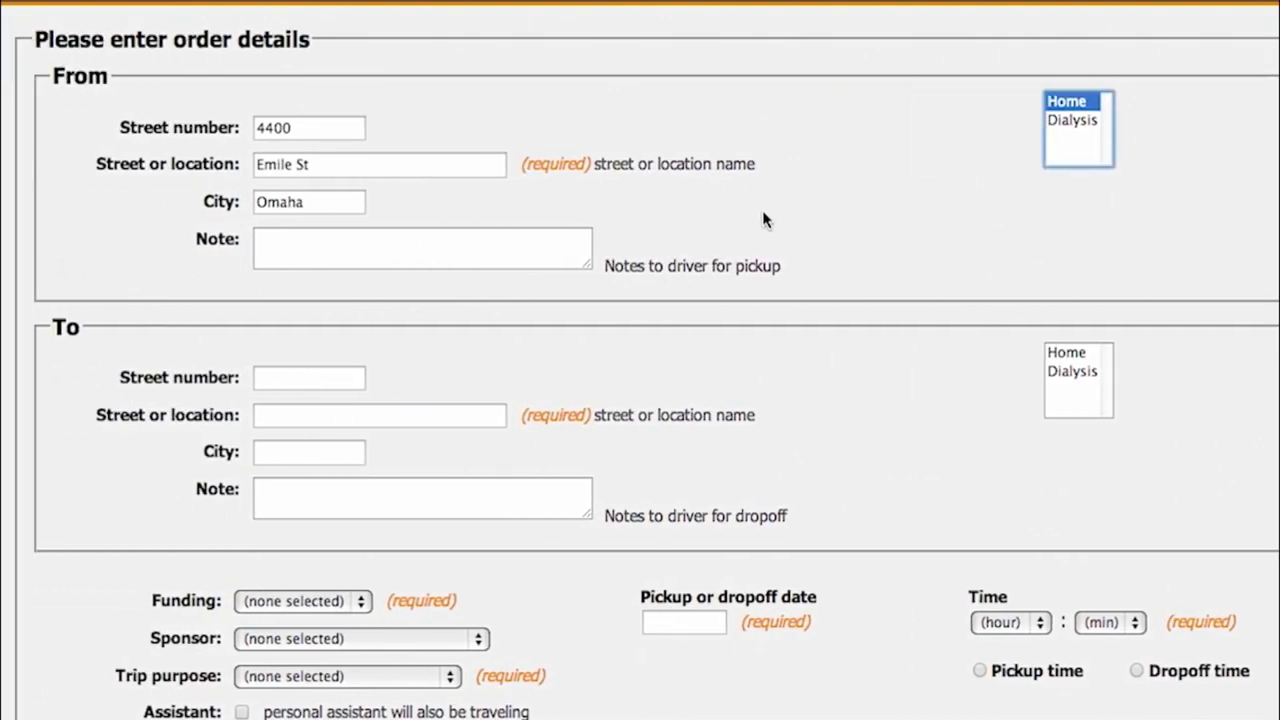
click(457, 254)
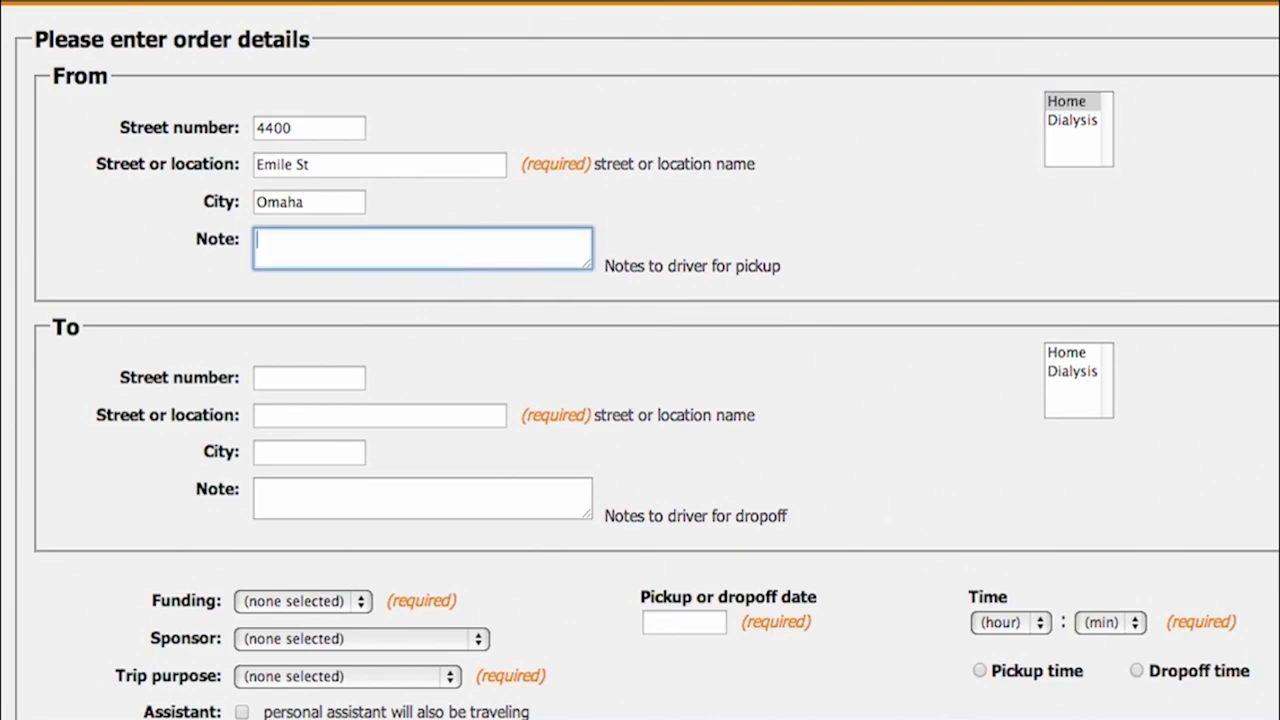
text(pick up at side door)
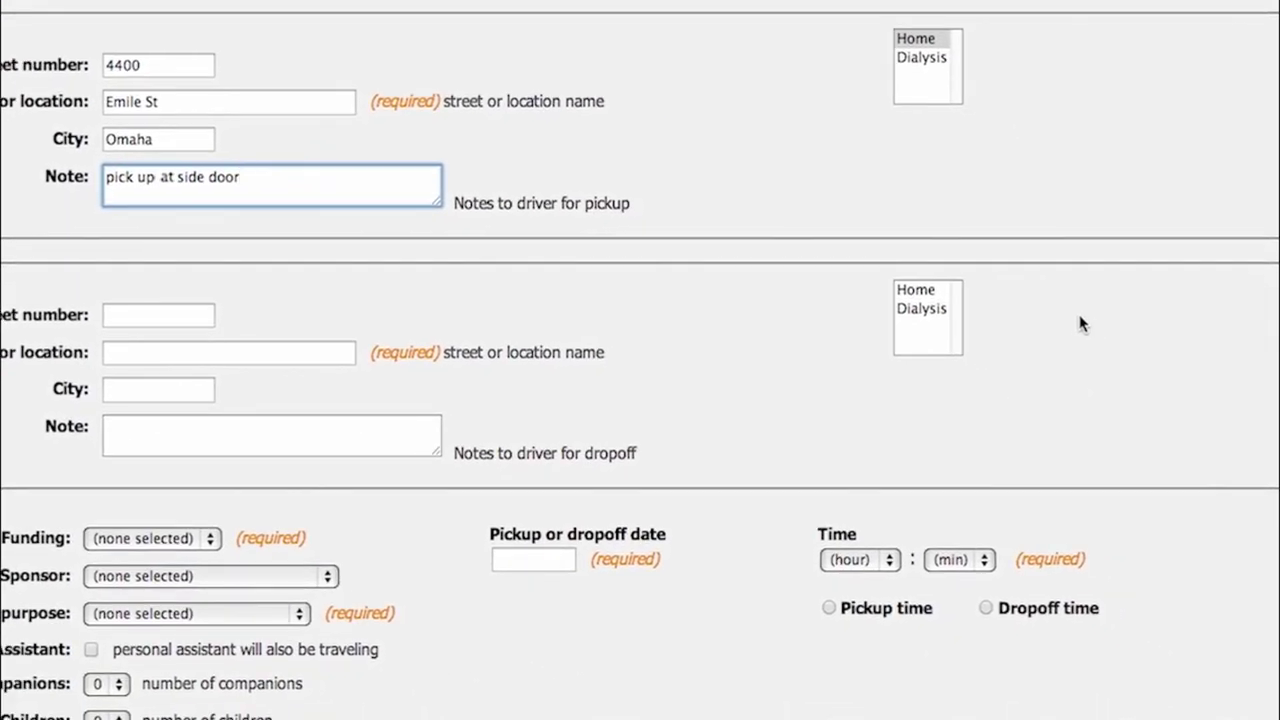
click(930, 310)
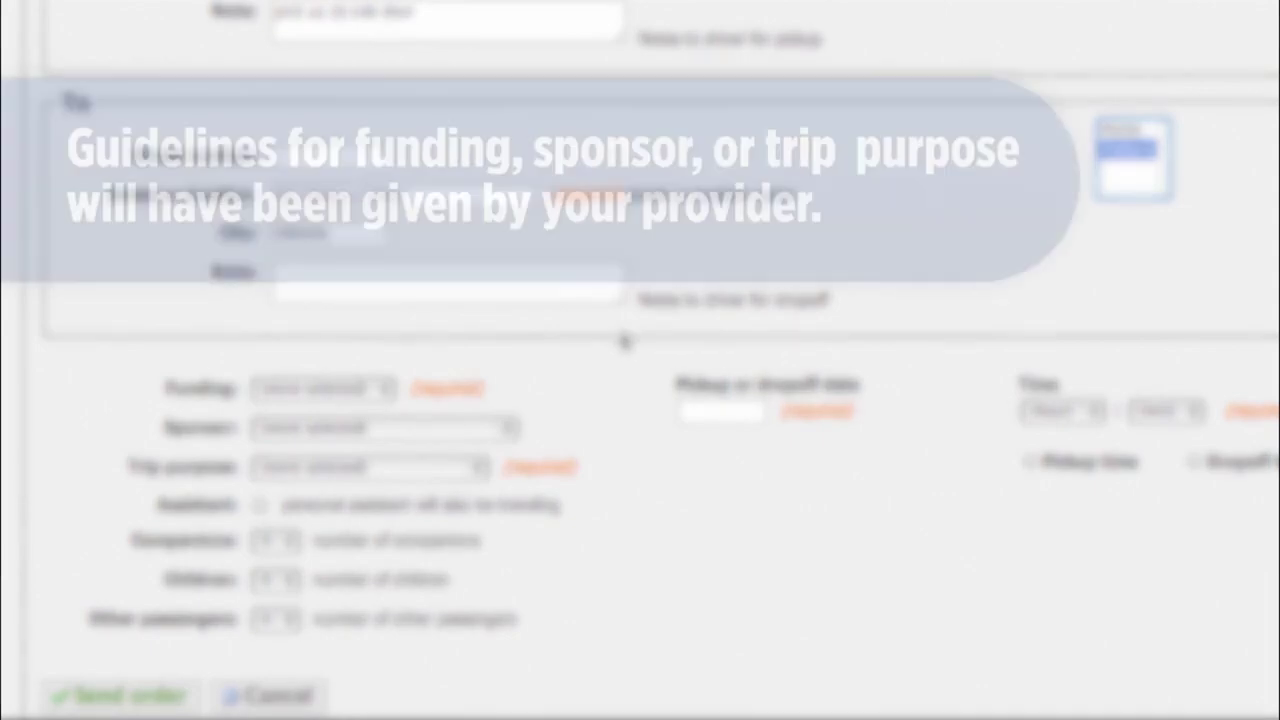
- Pick Medicaid from the Funding list and Dialysis from the Trip purpose list
click(376, 390)
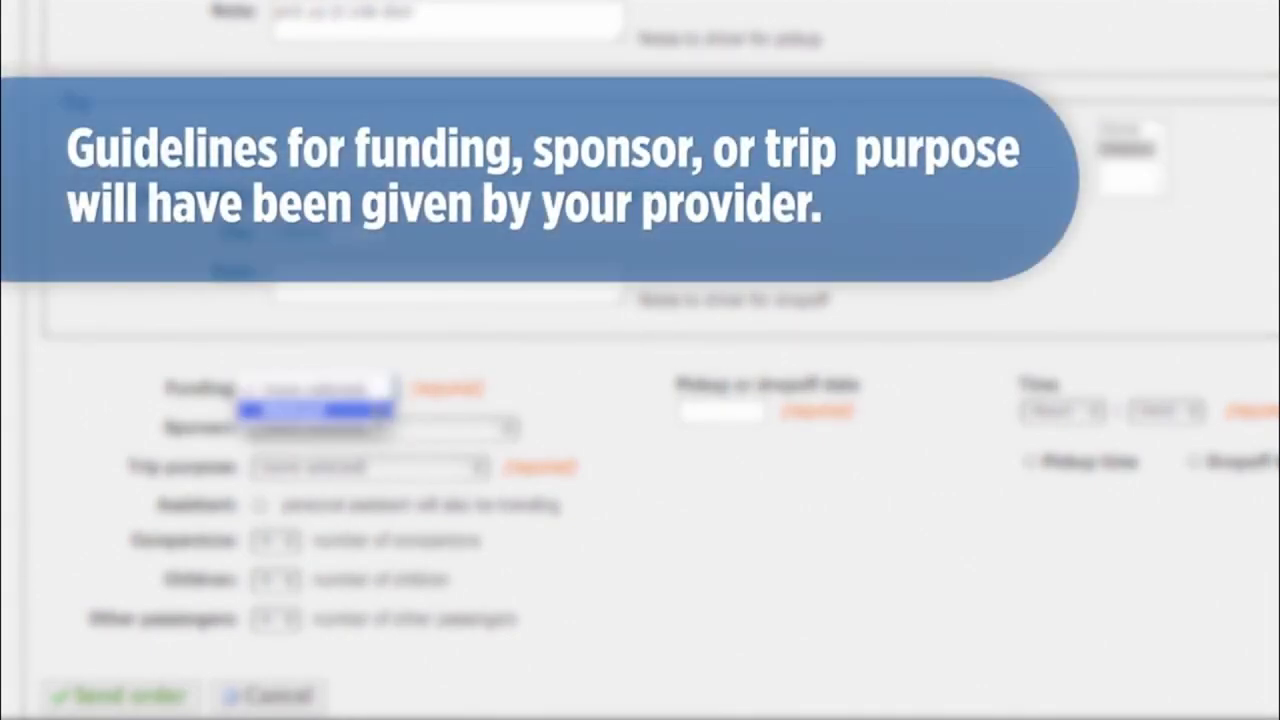
click(378, 412)
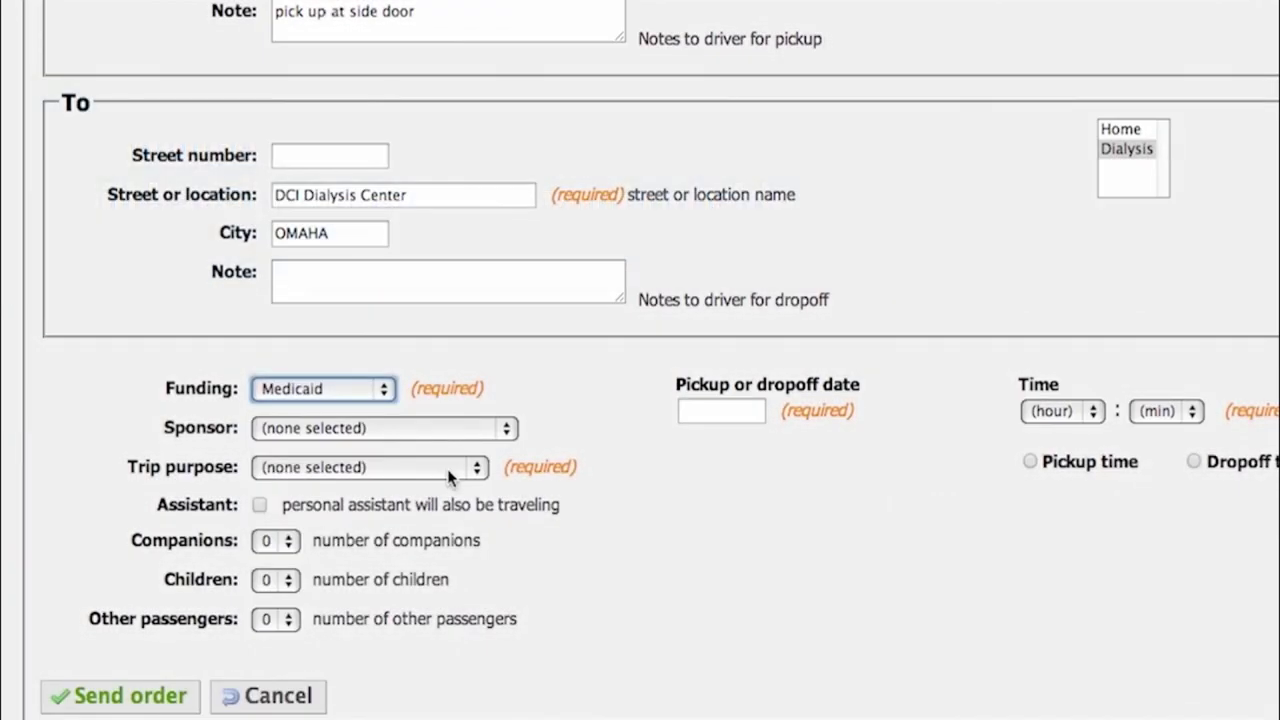
click(447, 469)
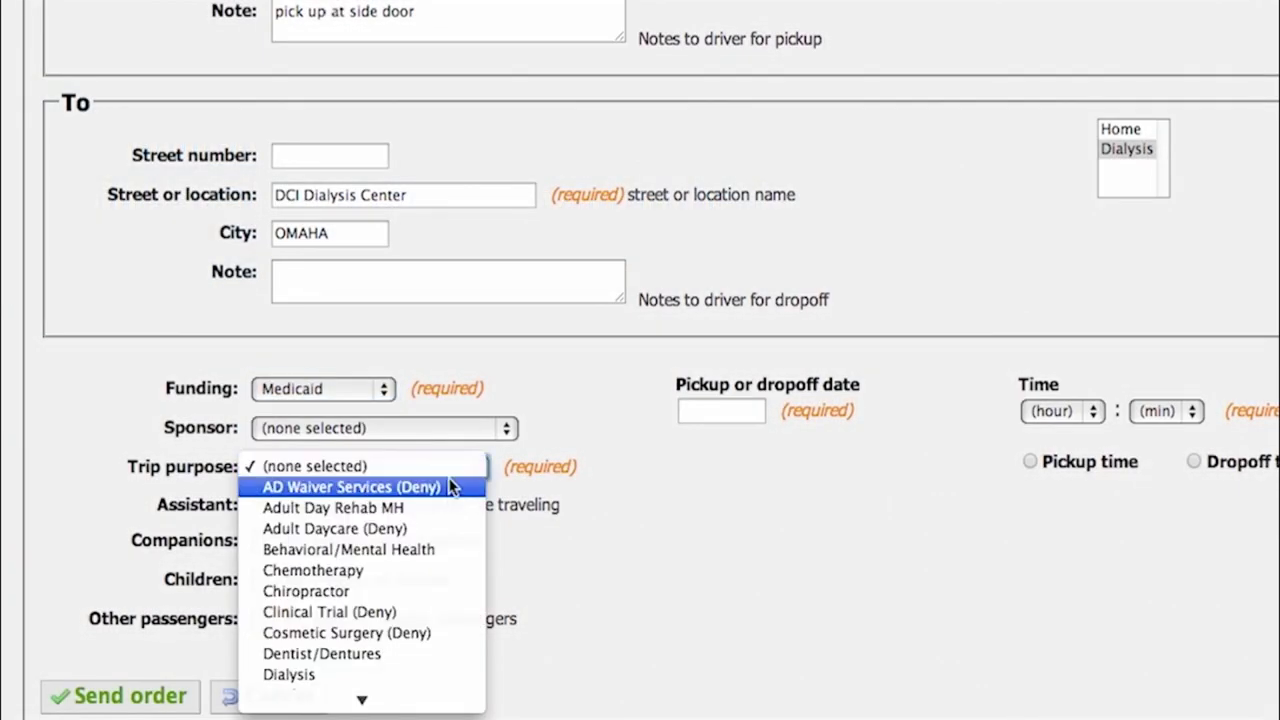
scroll(450, 490, down, 5)
click(445, 420)
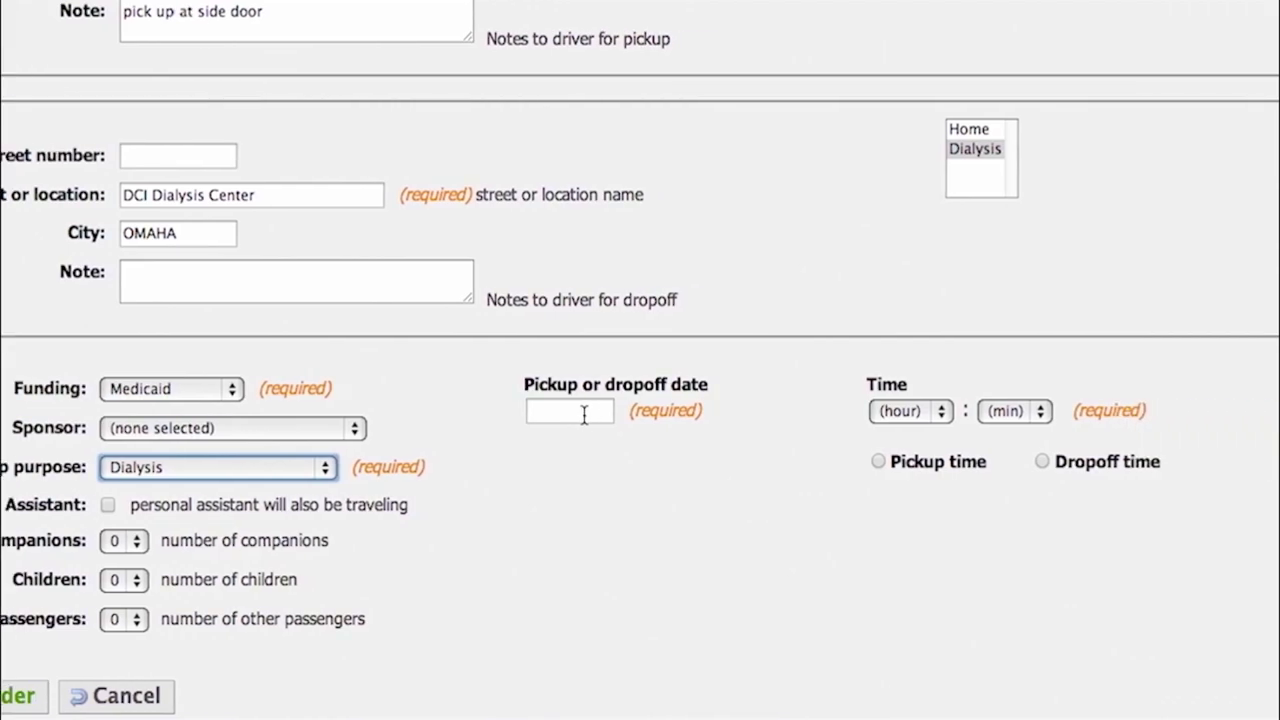
- Set the trip date to 05/20/2014 with an 11:00 AM dropoff time
click(584, 415)
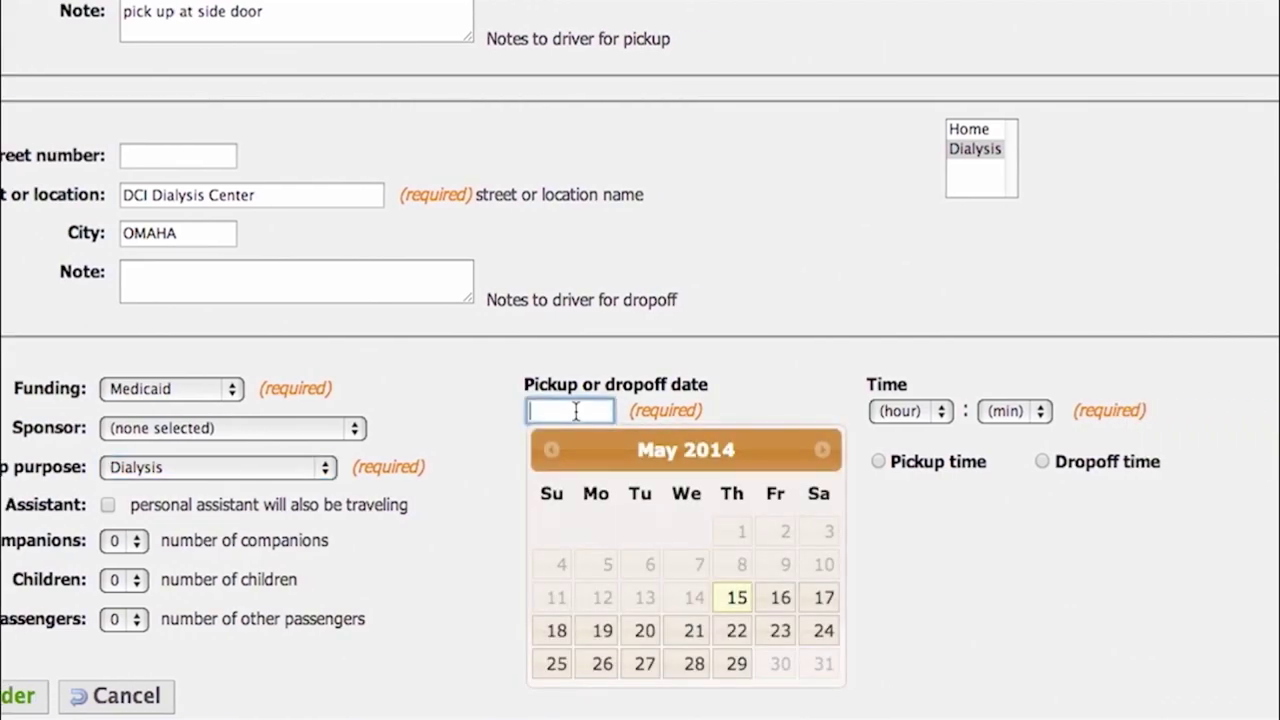
click(645, 631)
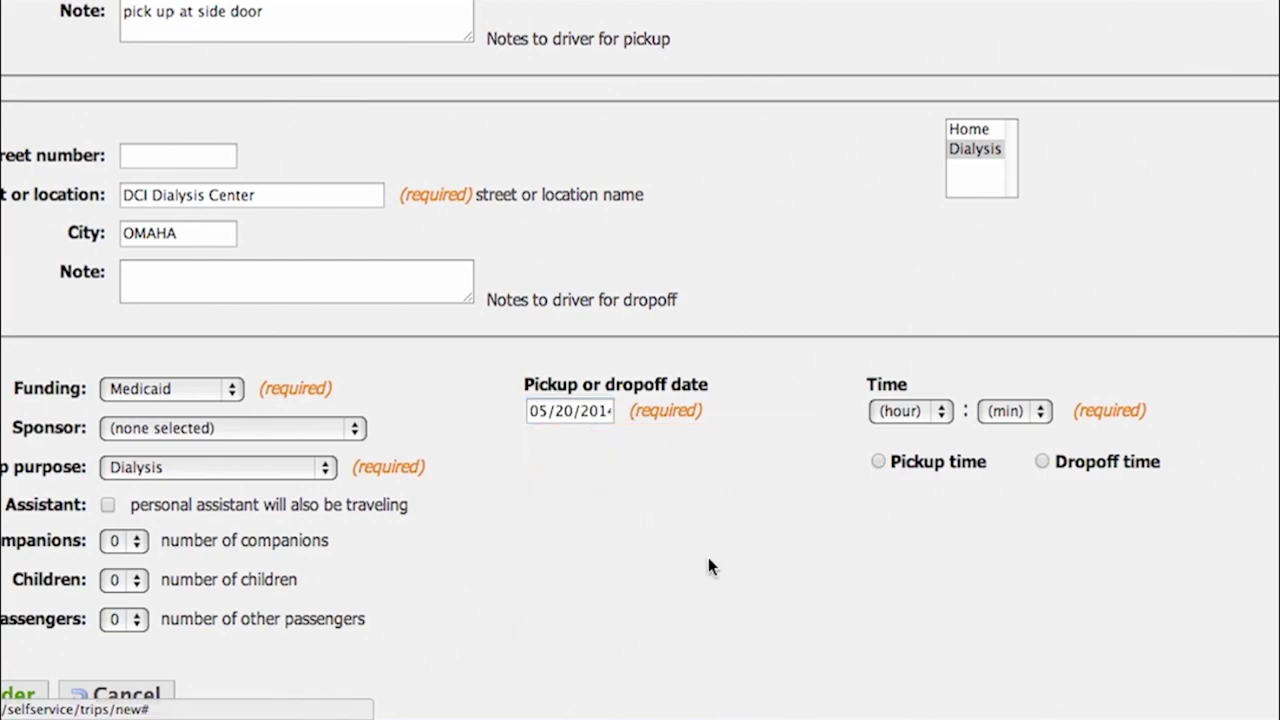
click(916, 411)
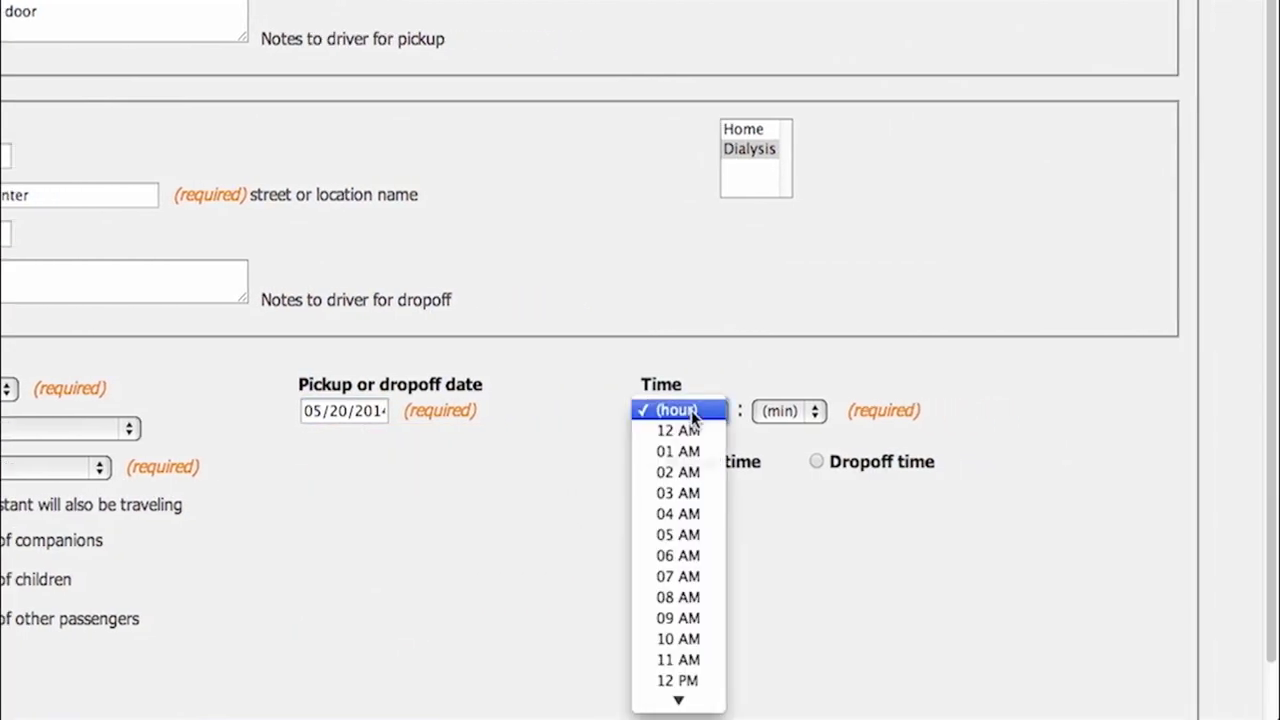
click(688, 659)
click(787, 411)
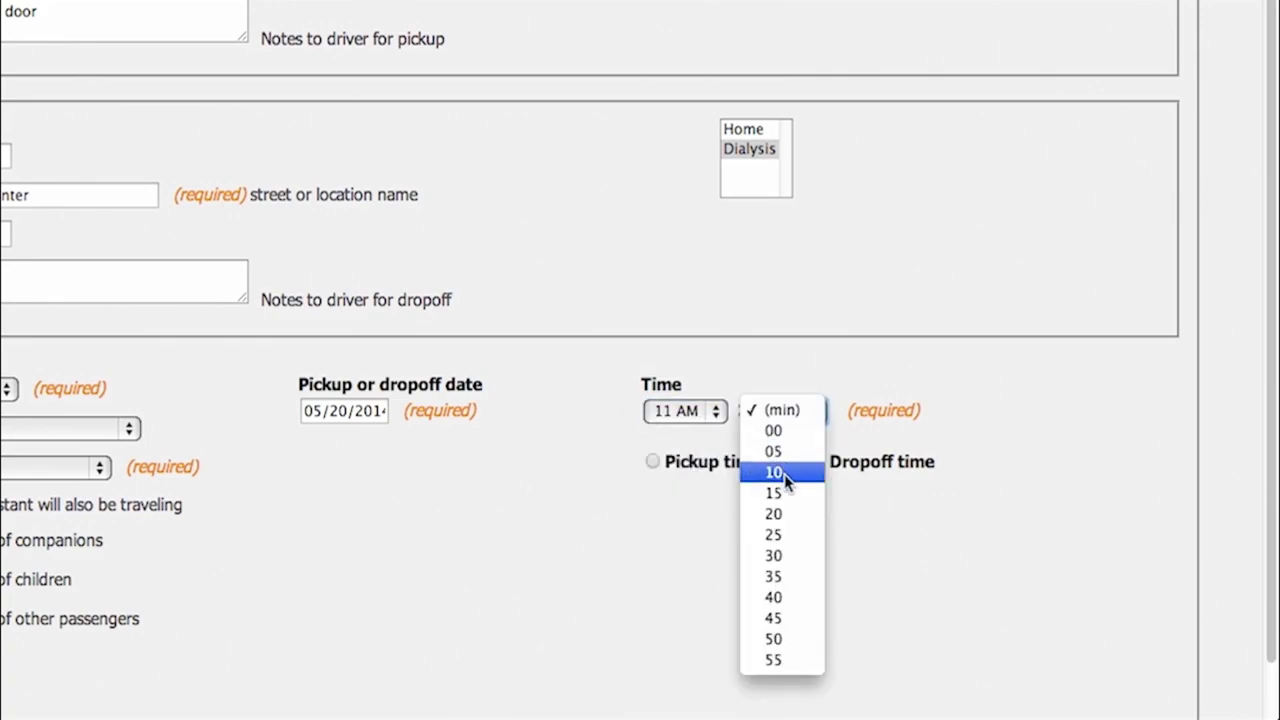
click(776, 429)
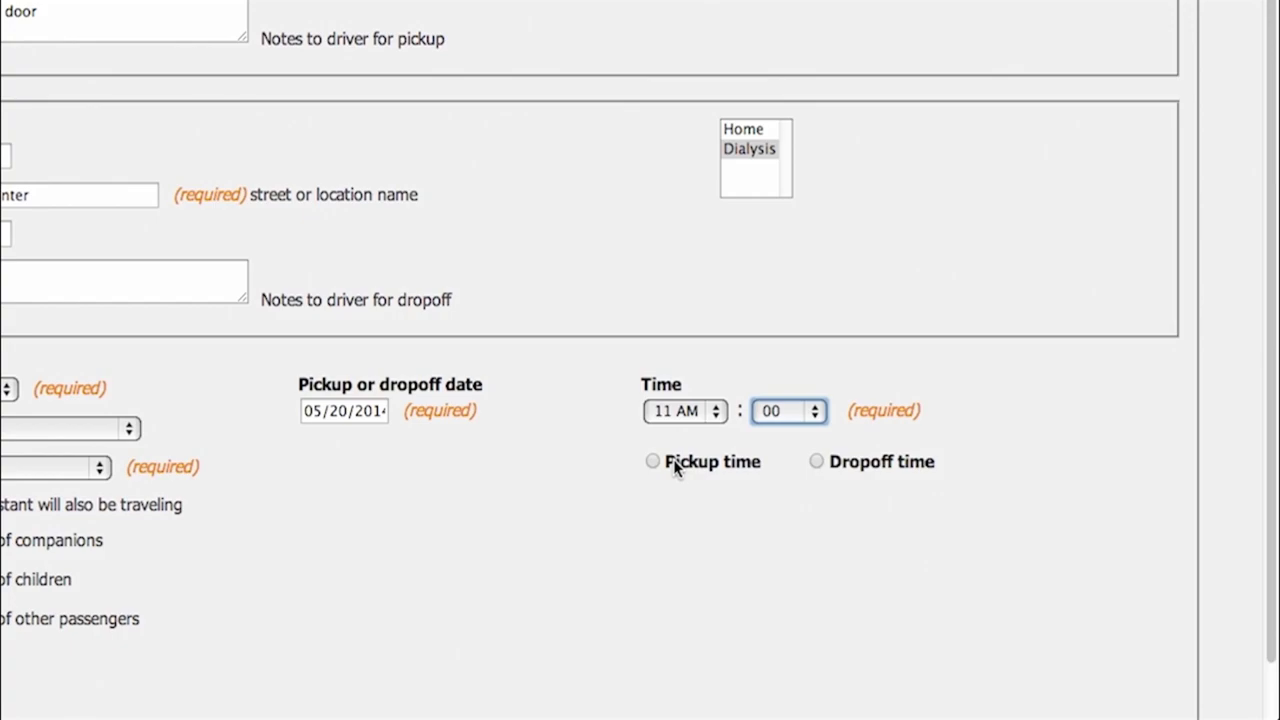
click(820, 461)
scroll(396, 490, down, 1)
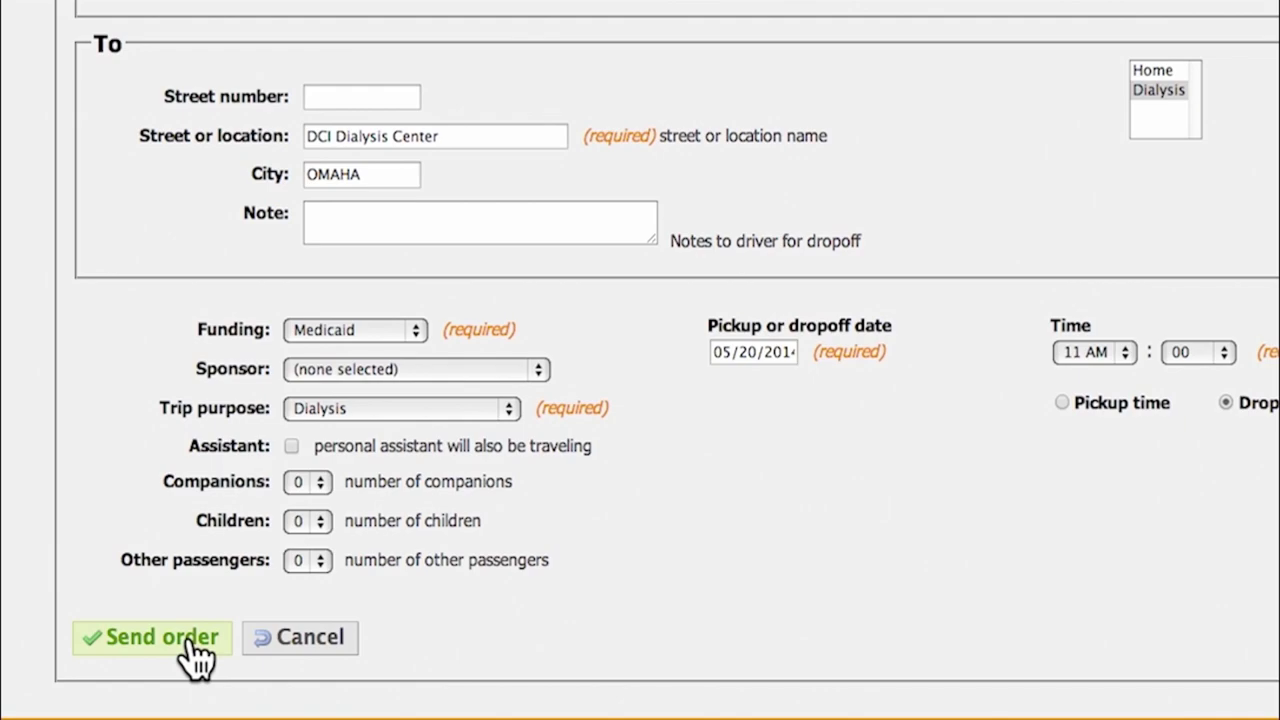
- Send the dialysis order and highlight its 11:10 AM current pickup estimate
click(195, 652)
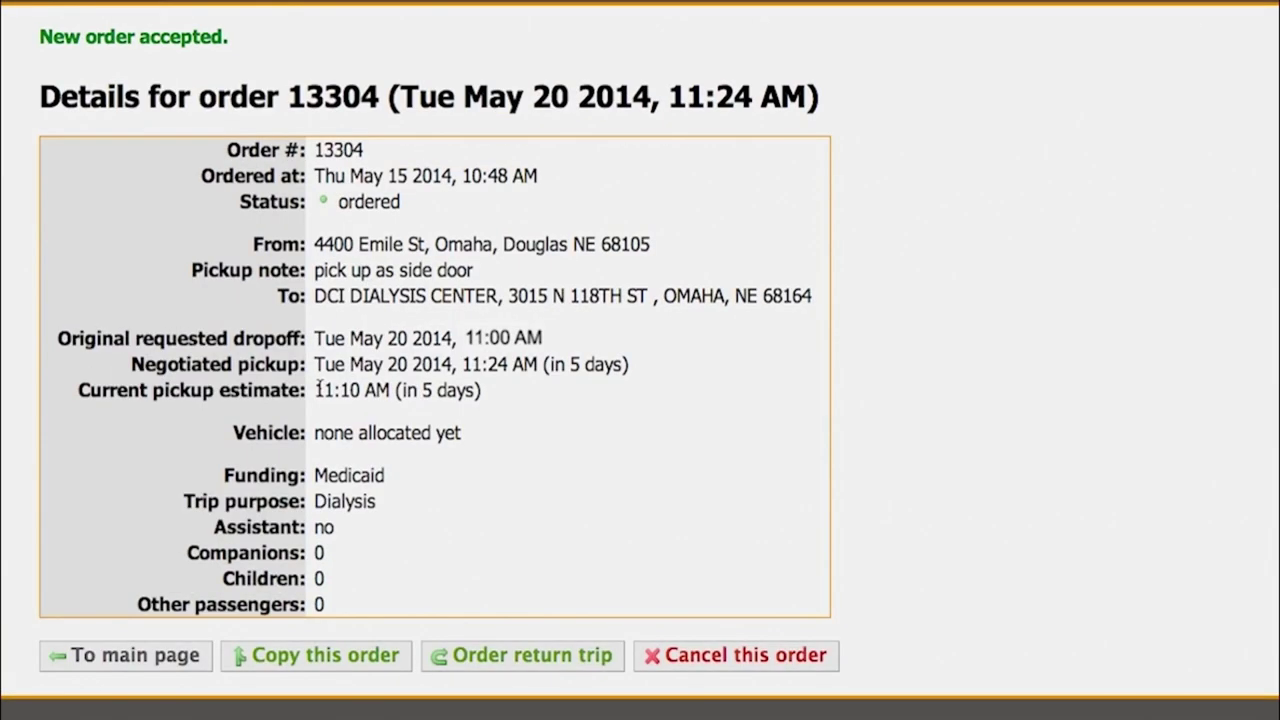
drag(279, 376, 331, 378)
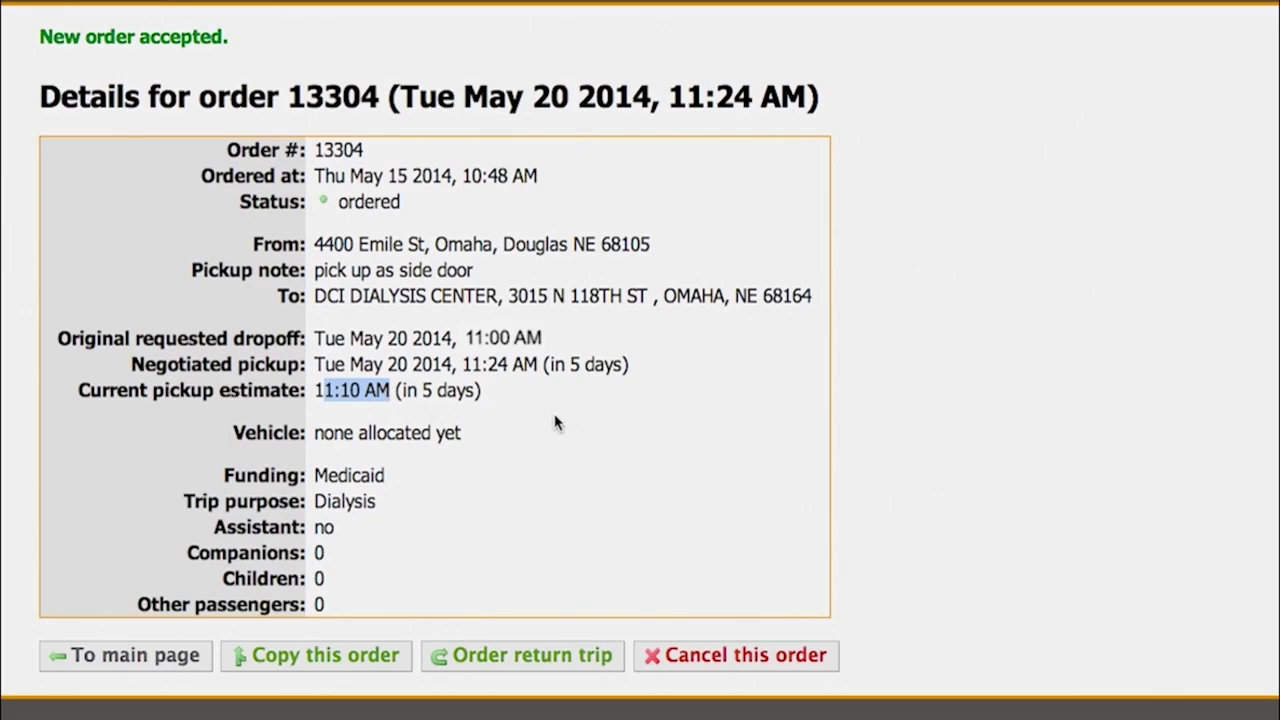
click(578, 428)
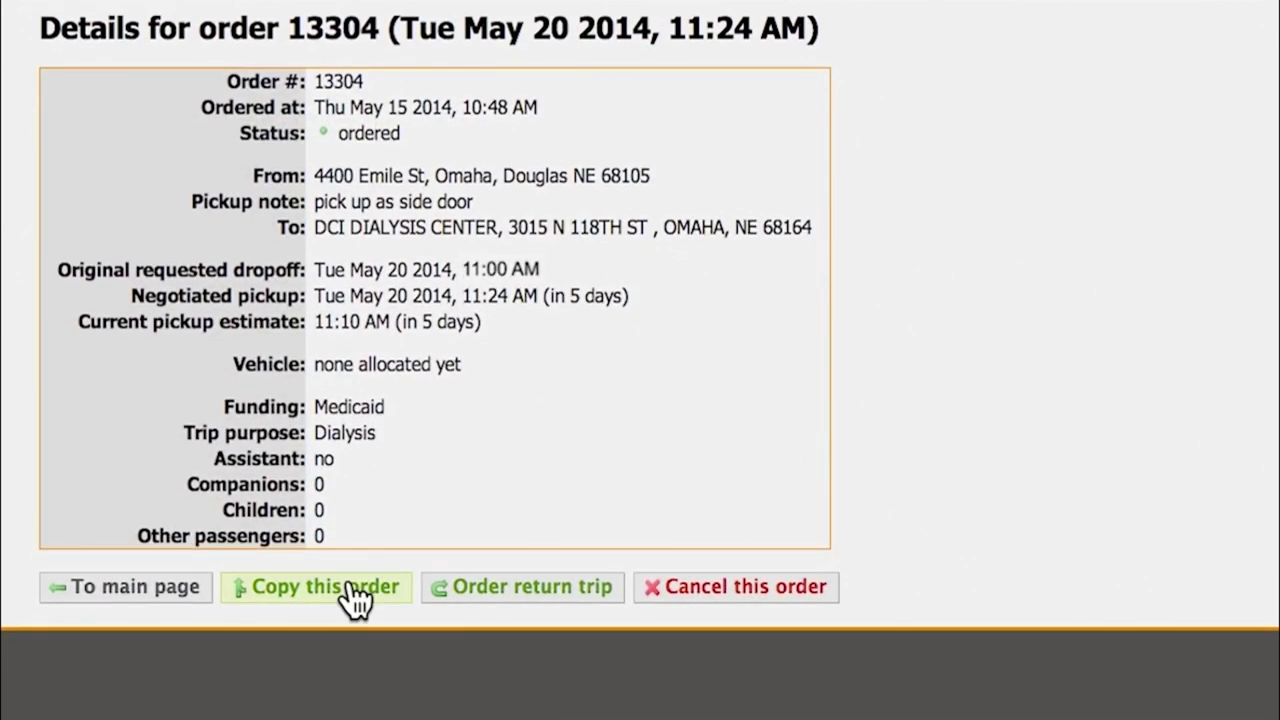
- Send a return trip order from DCI Dialysis Center home with a 04 PM pickup time
click(506, 590)
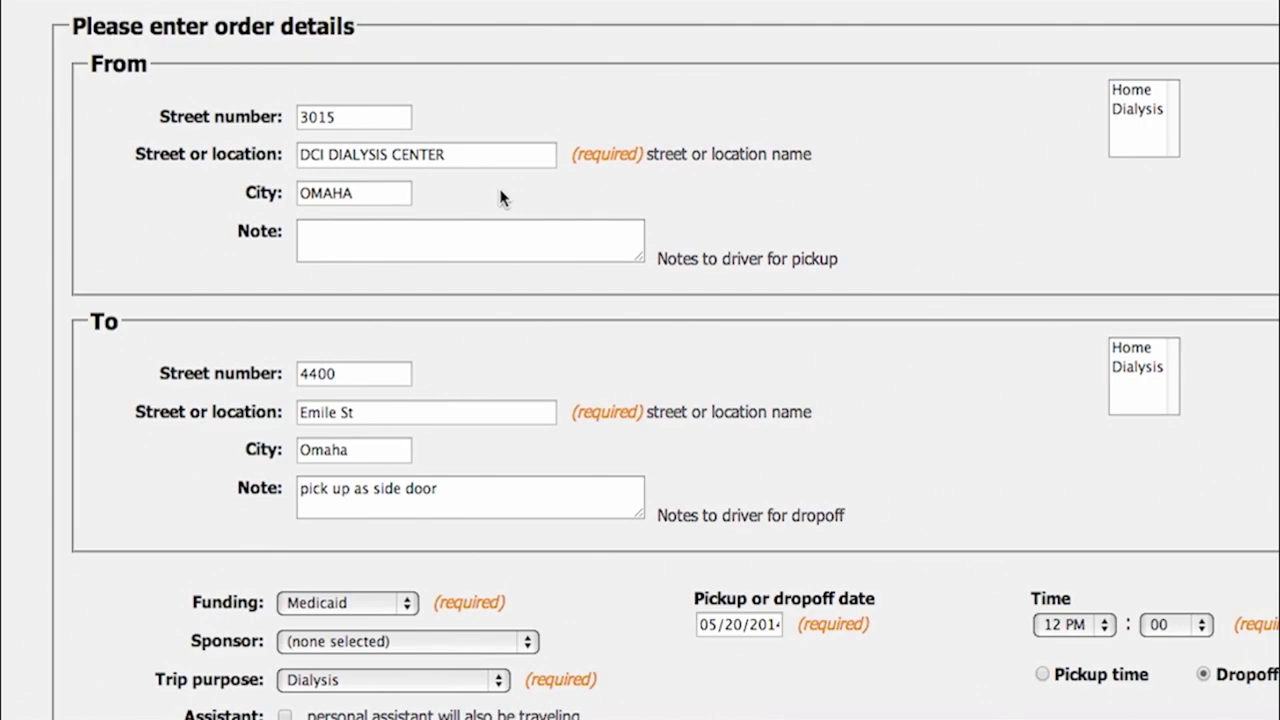
click(1090, 624)
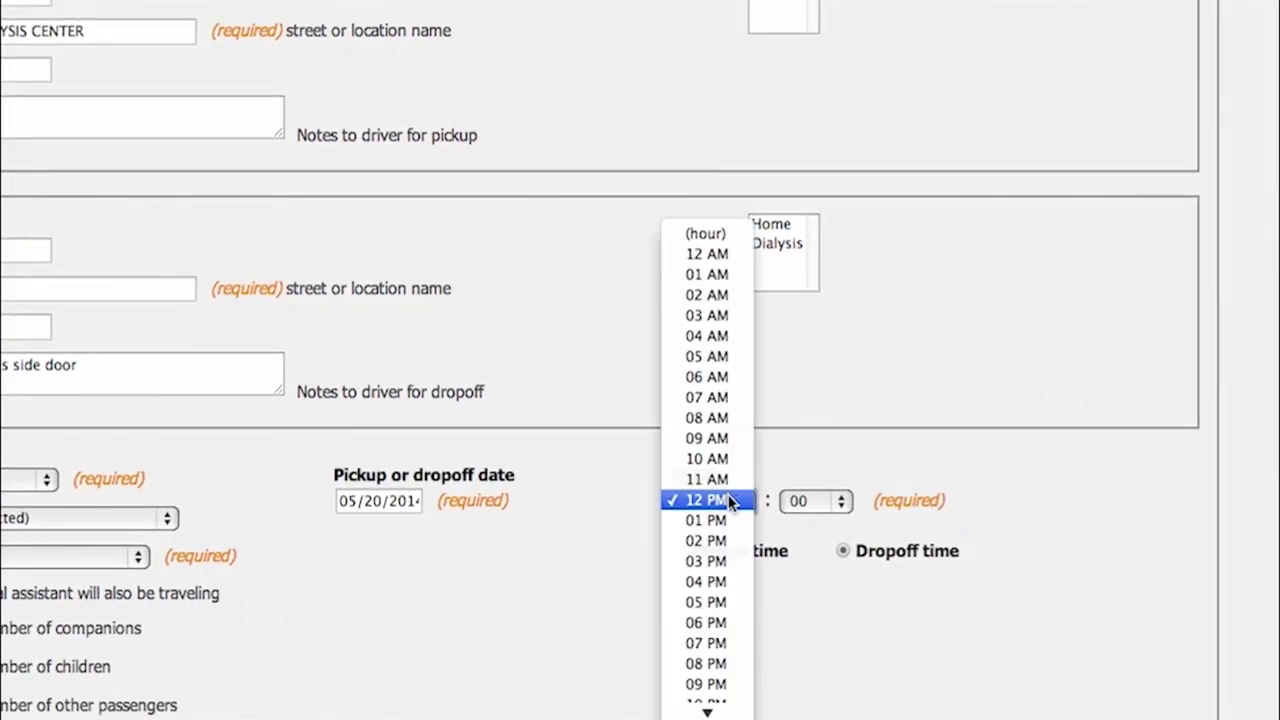
click(706, 582)
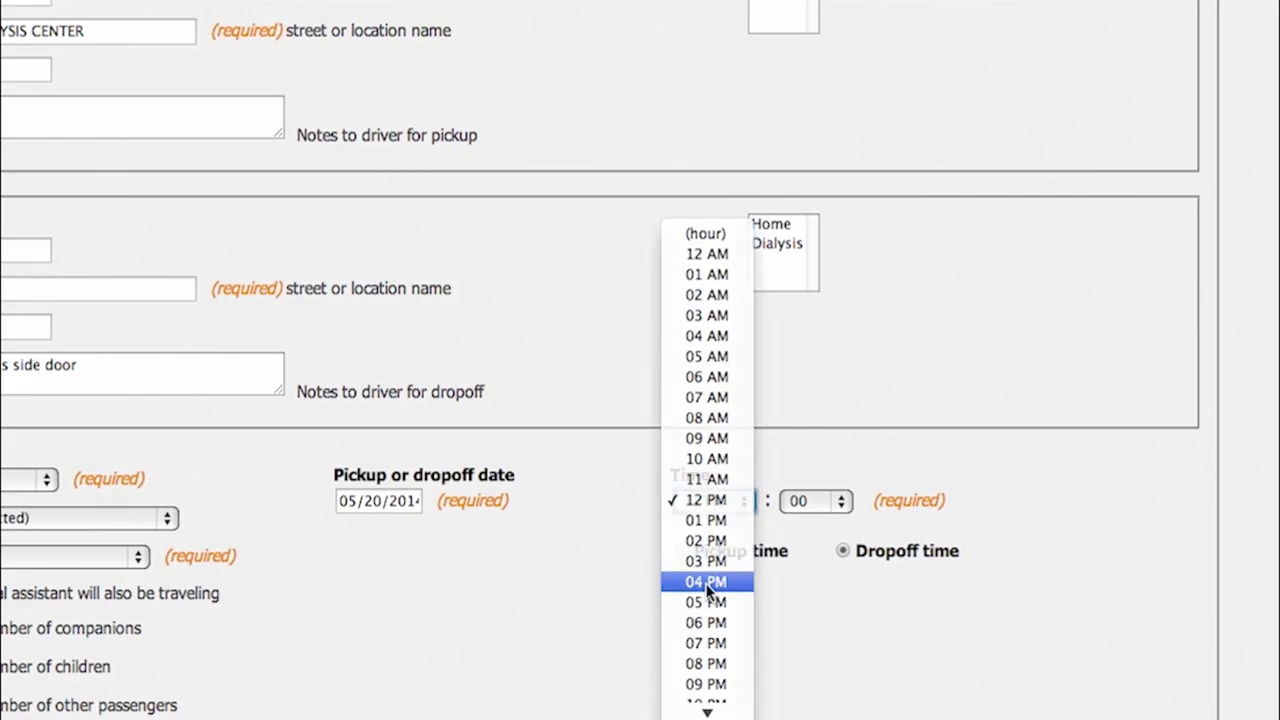
click(681, 552)
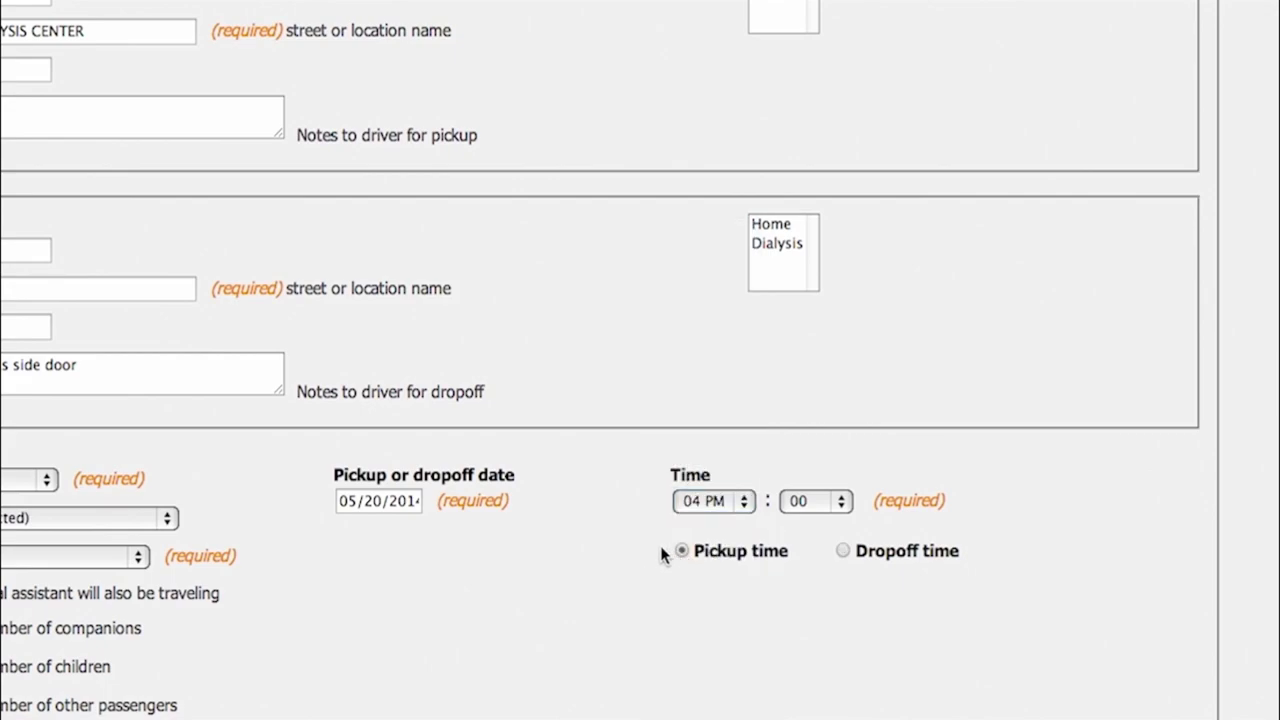
scroll(657, 550, down, 3)
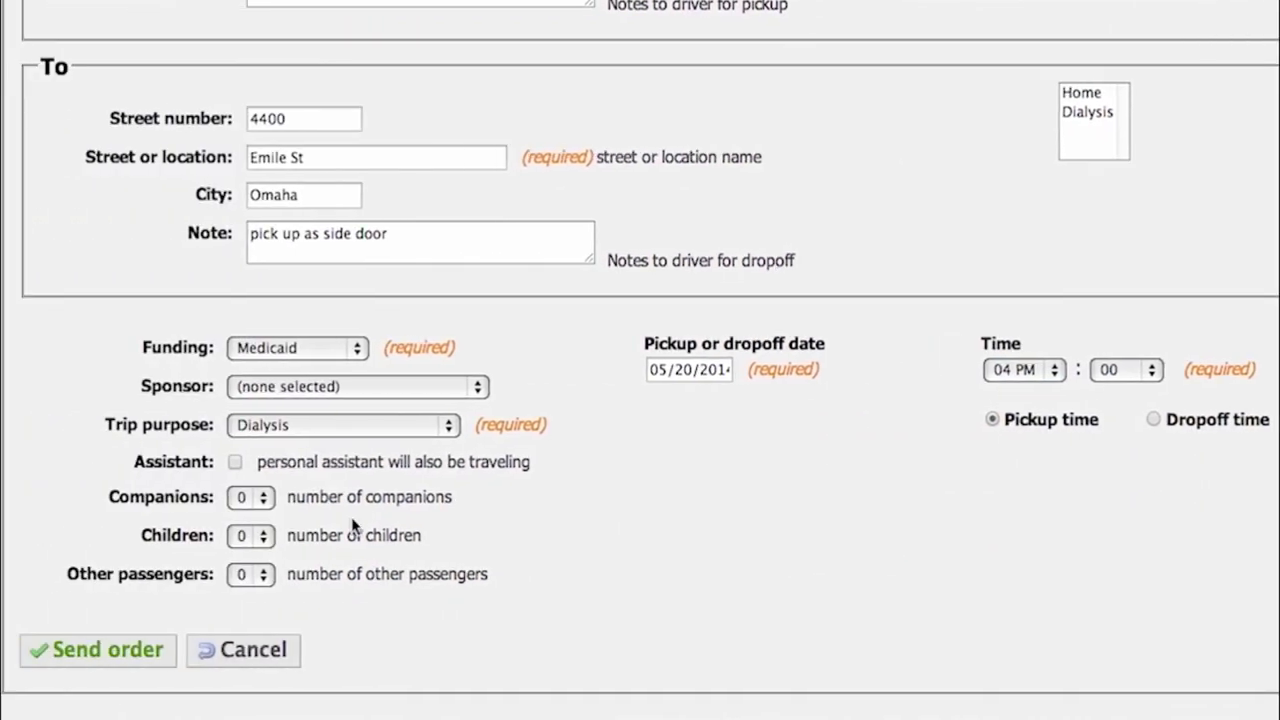
click(101, 652)
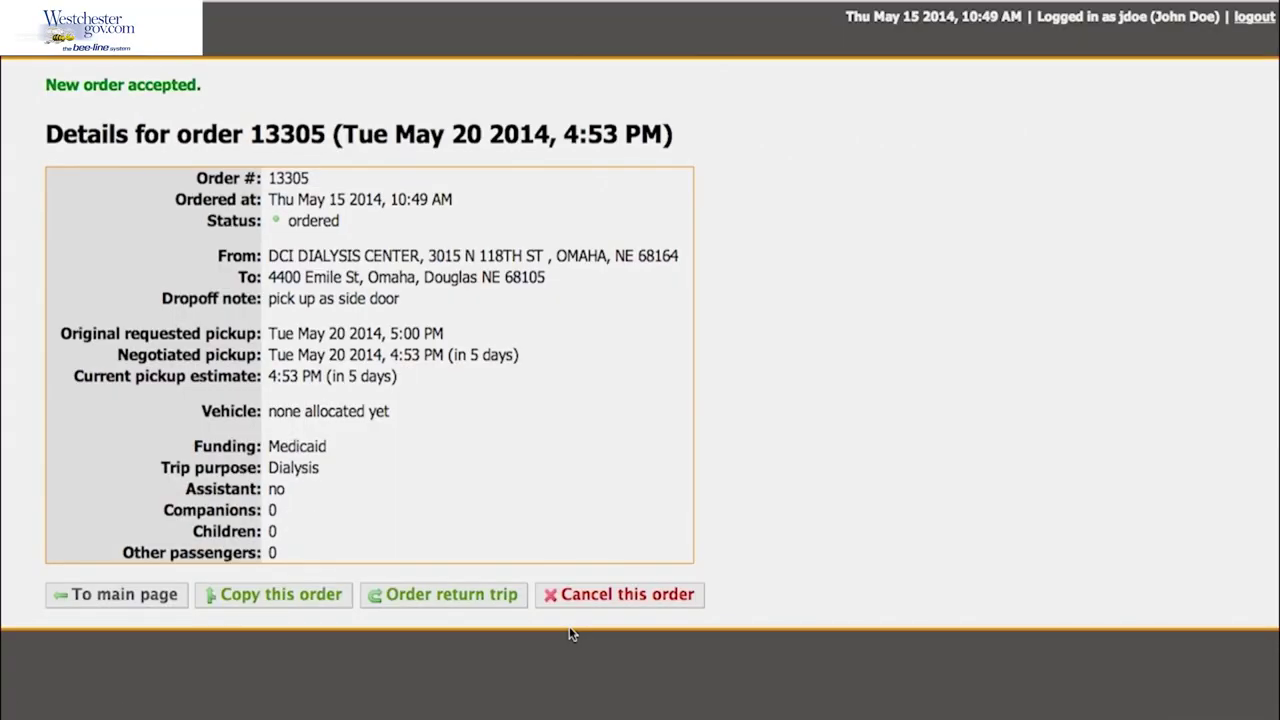
- Go back to the main page and show the Future orders list
click(162, 600)
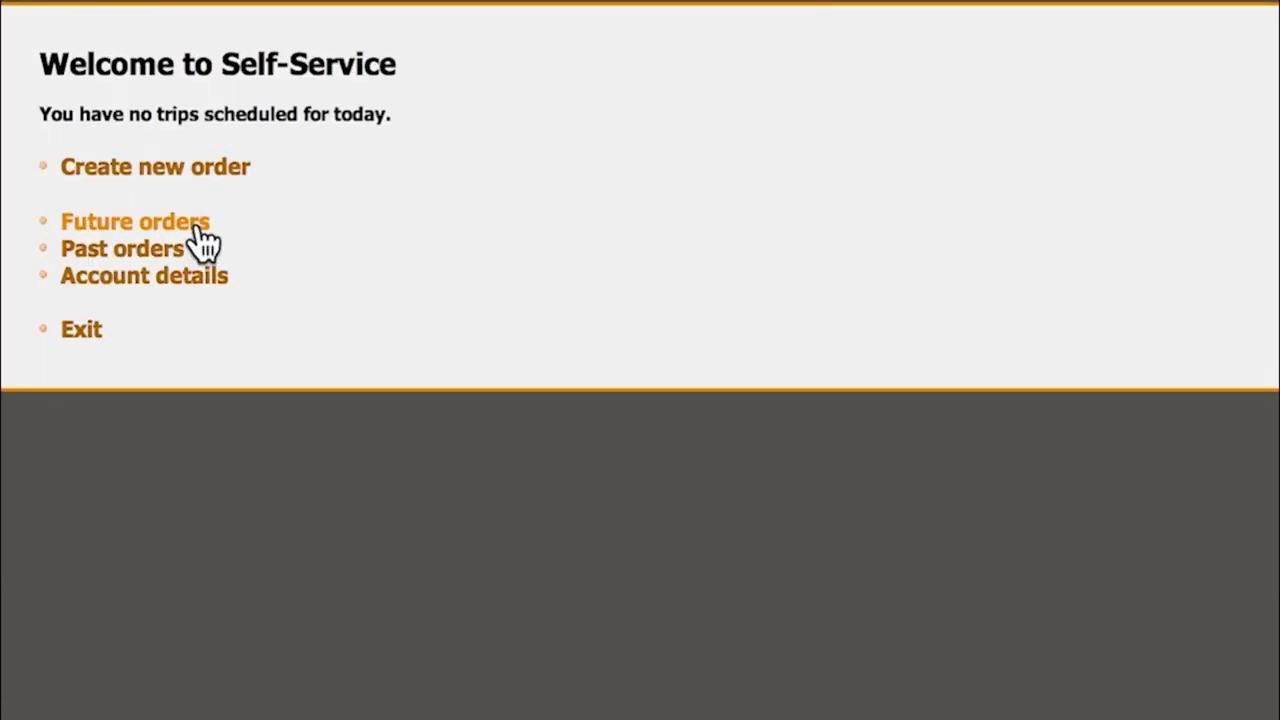
click(203, 240)
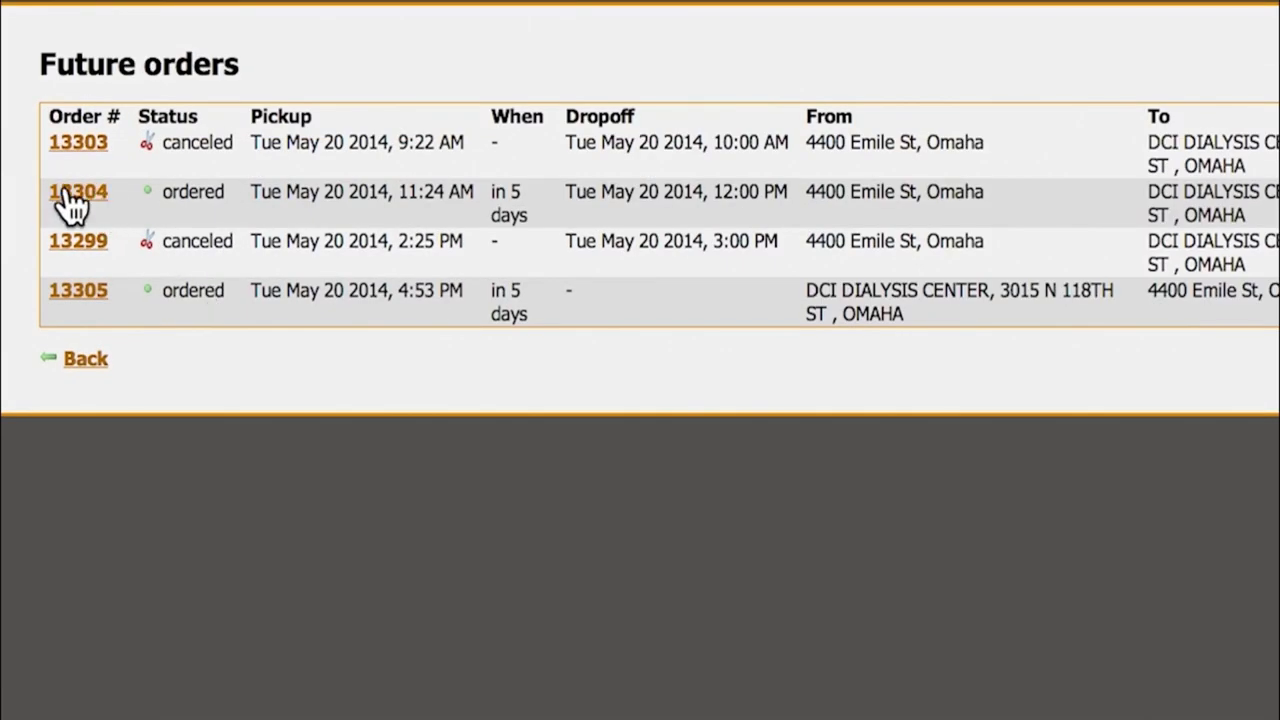
- Cancel the May 20 order with the 11:24 AM pickup and confirm with OK
click(66, 198)
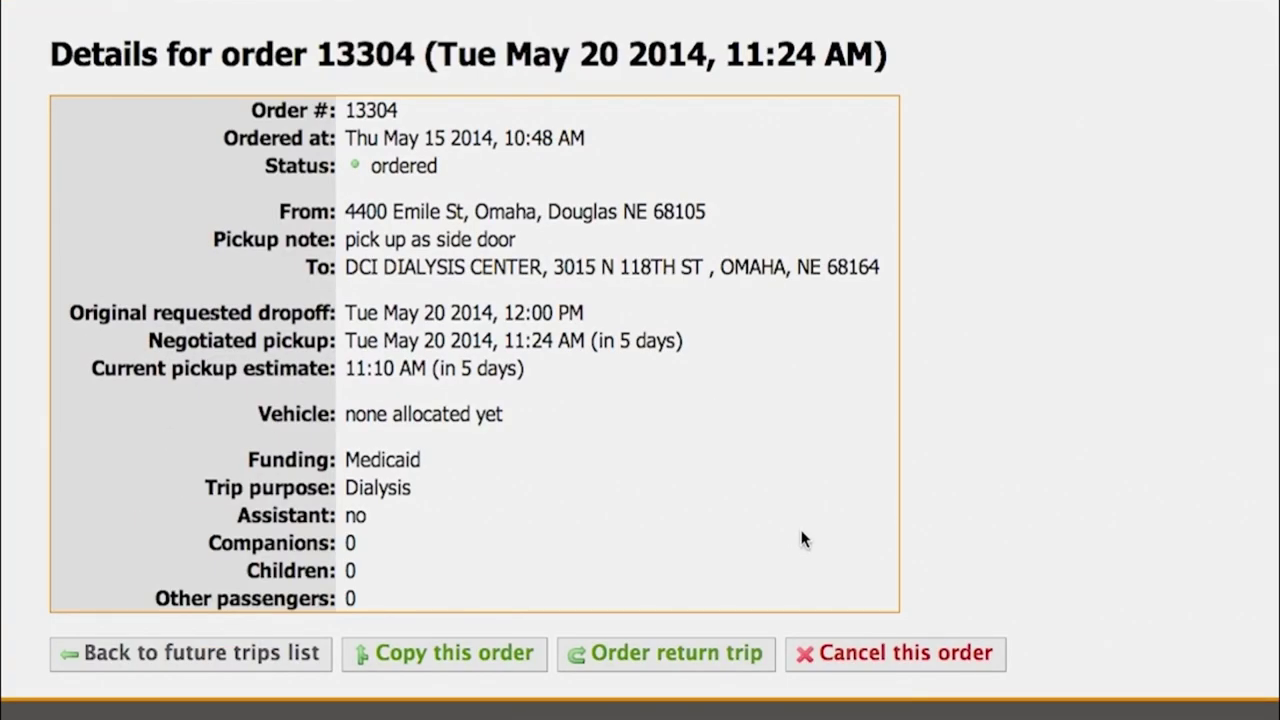
click(905, 686)
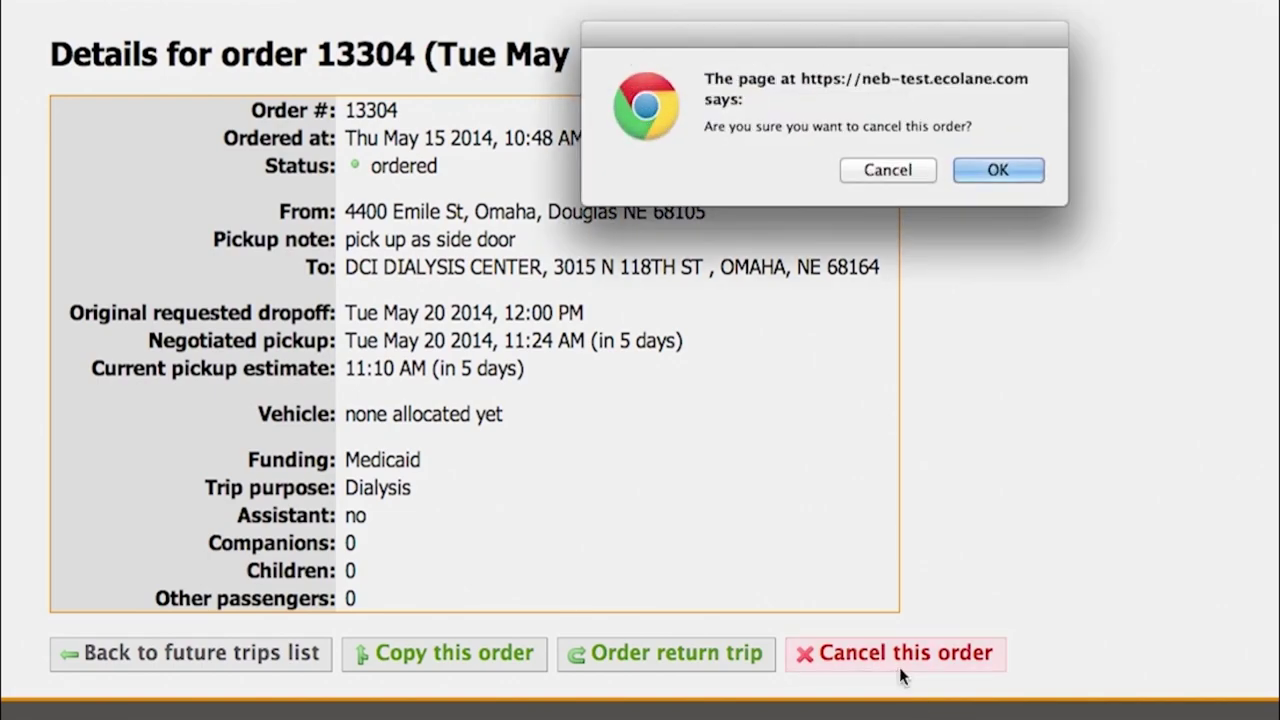
click(976, 172)
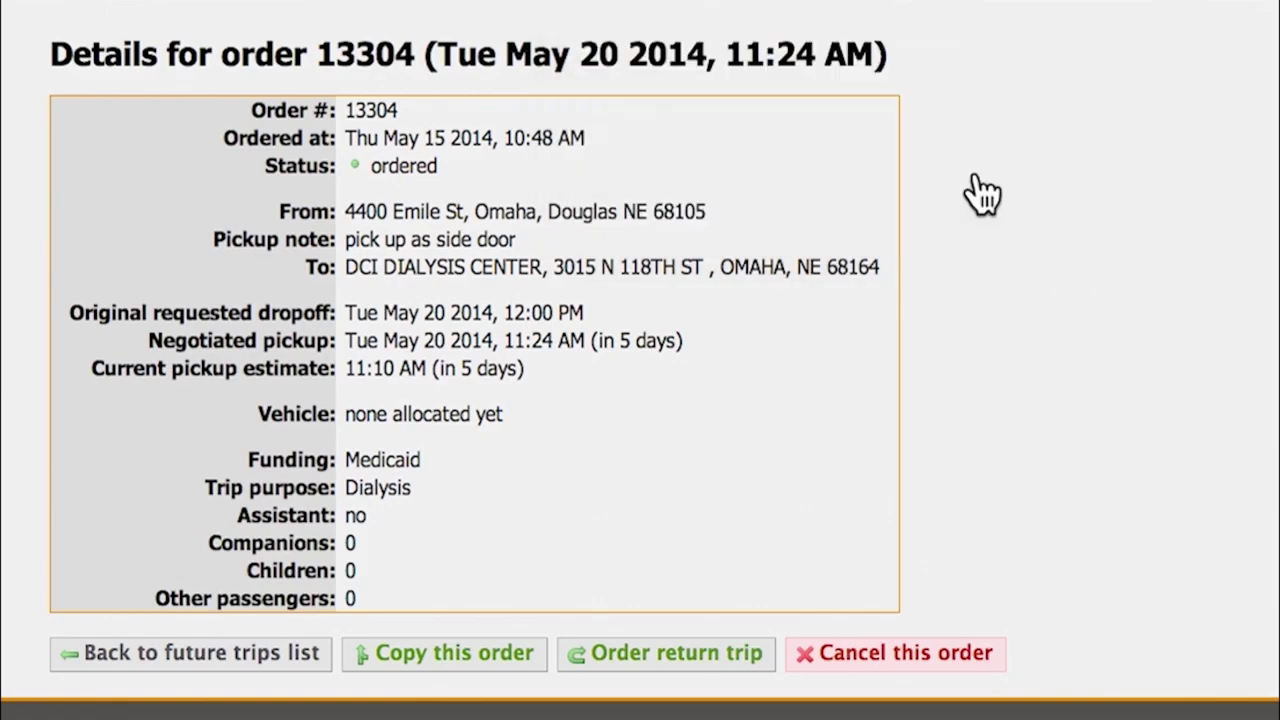